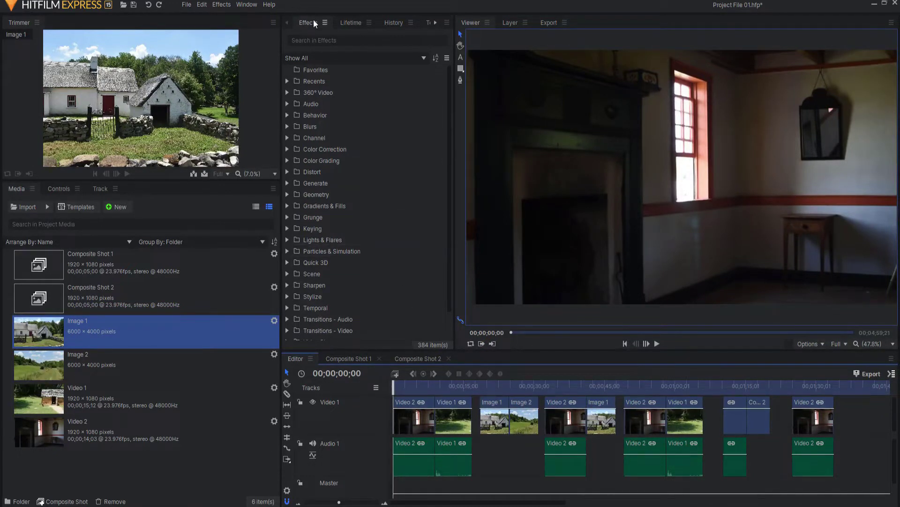
Step: List Cross Dissolve, Push, Slide, Clock Wipe and Cross Zoom under Transitions - Video
click(317, 330)
scroll(311, 309, down, 3)
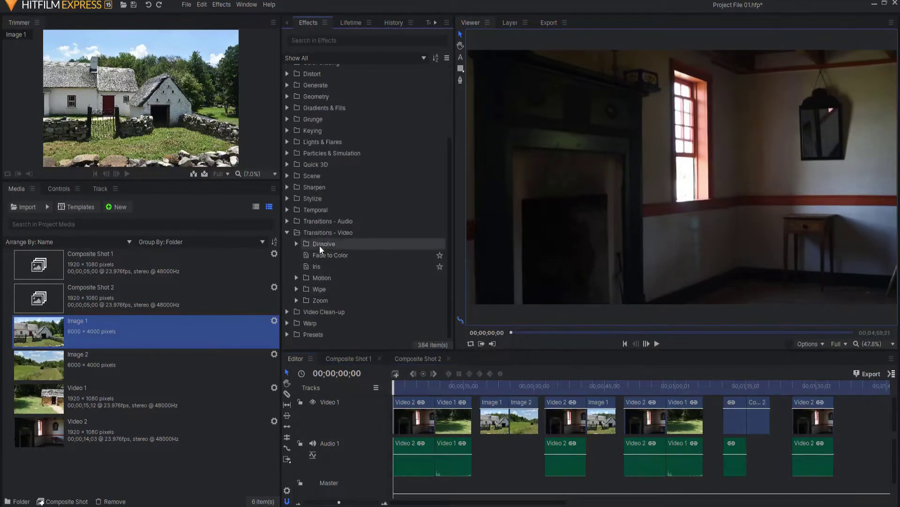
click(297, 244)
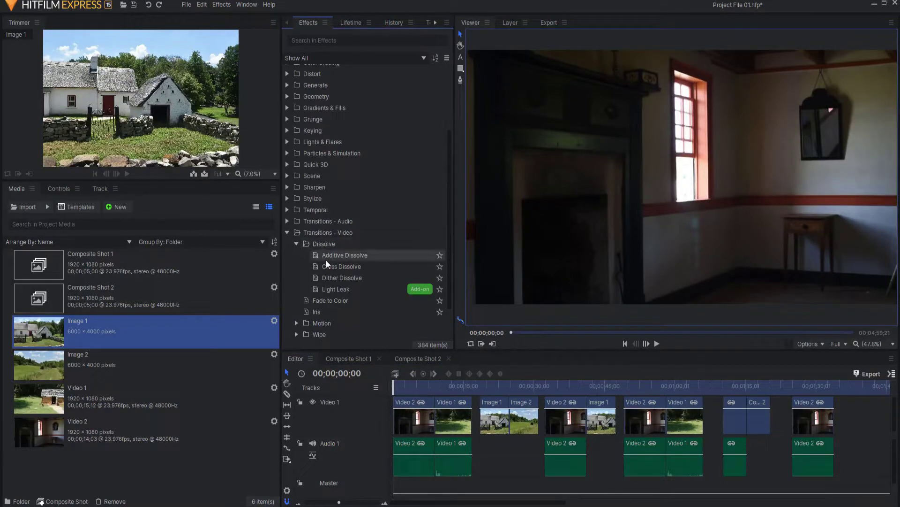
click(297, 323)
scroll(314, 306, down, 3)
click(296, 289)
scroll(298, 294, down, 1)
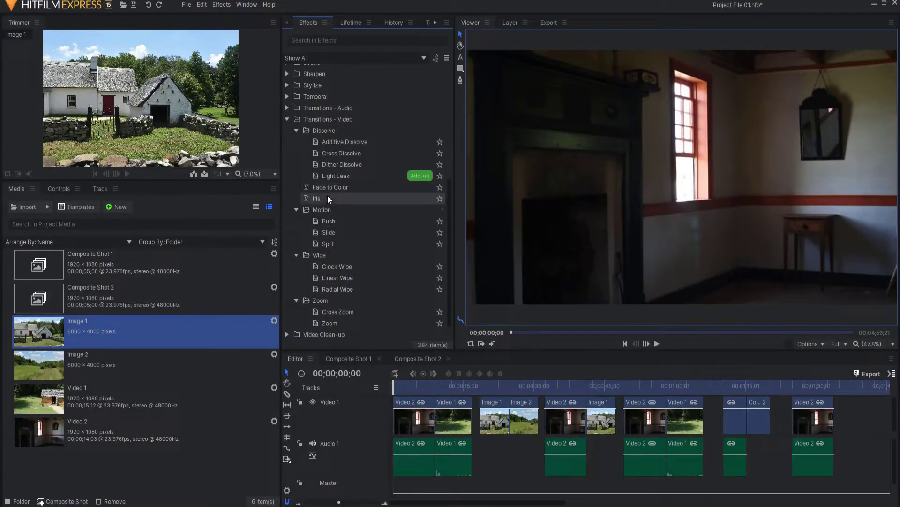
scroll(308, 204, down, 1)
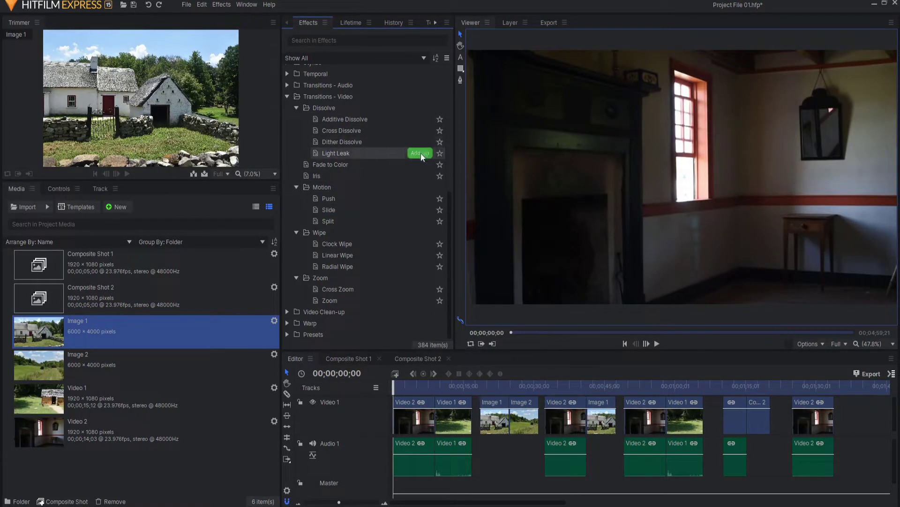
mouse_move(421, 154)
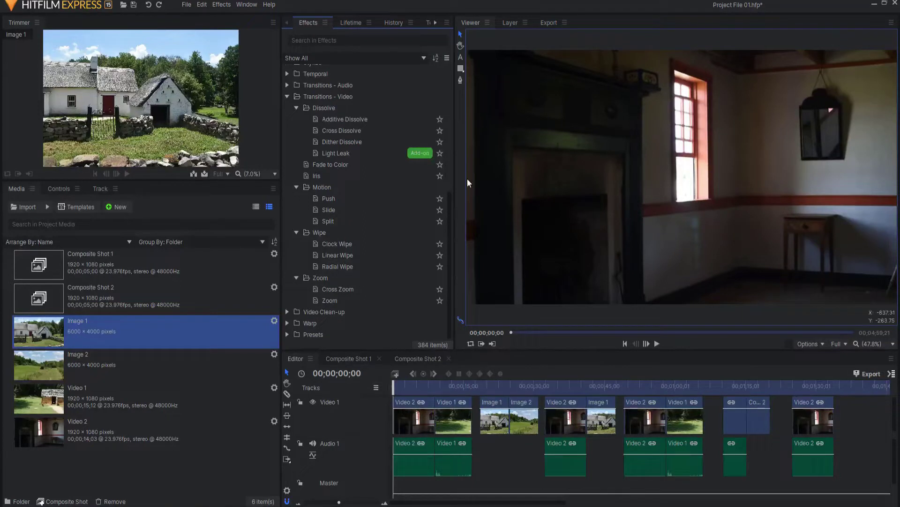
Step: Drop Additive Dissolve on the first Video 2–Video 1 cut and preview it around 00;00;08;21
drag(340, 117, 433, 403)
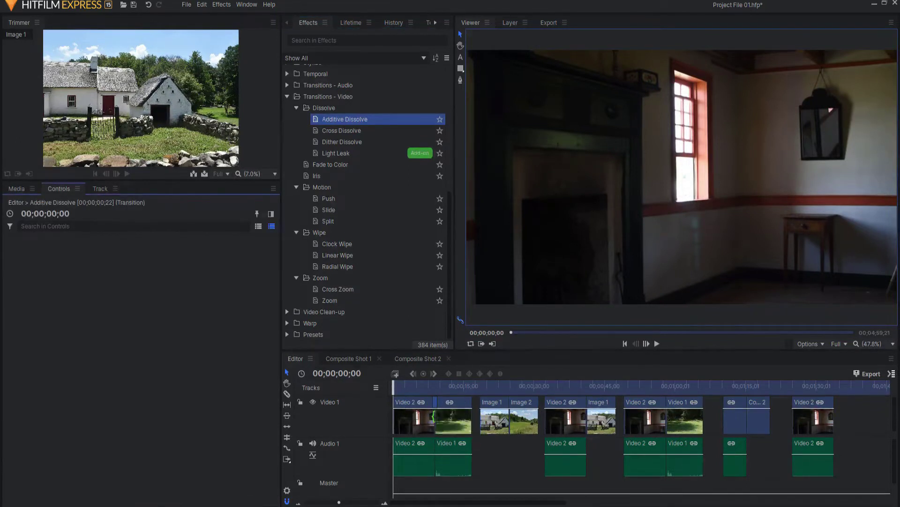
click(435, 385)
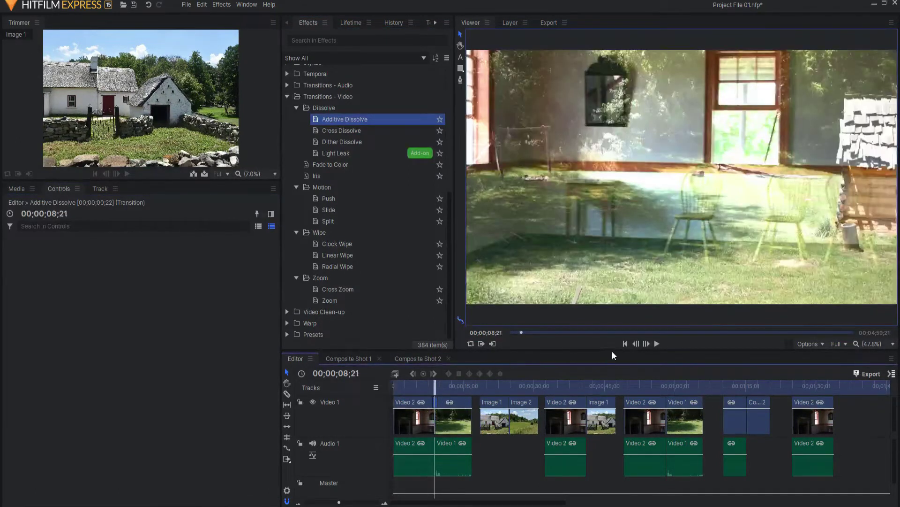
drag(339, 504, 368, 502)
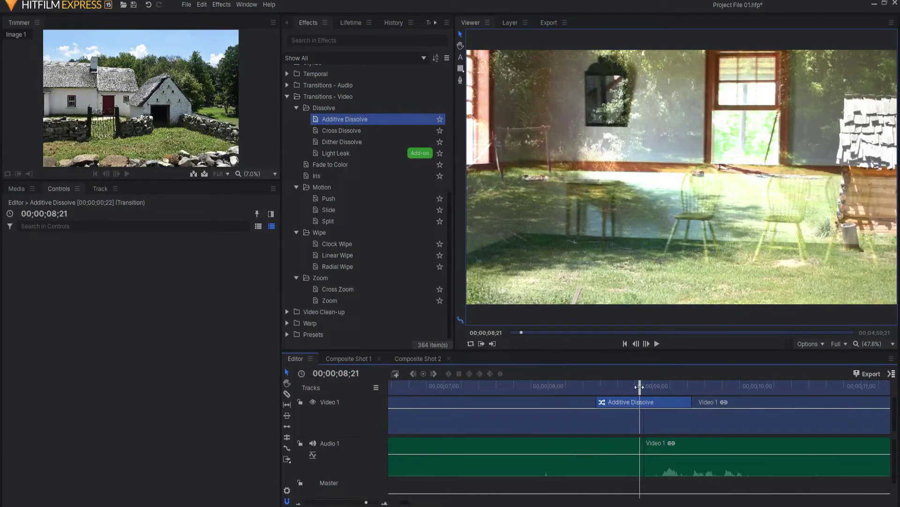
drag(622, 401, 603, 404)
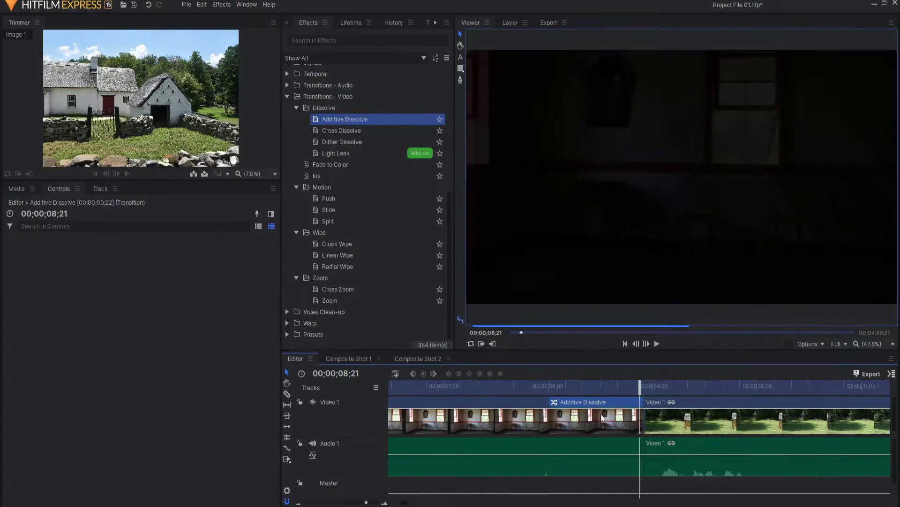
click(535, 387)
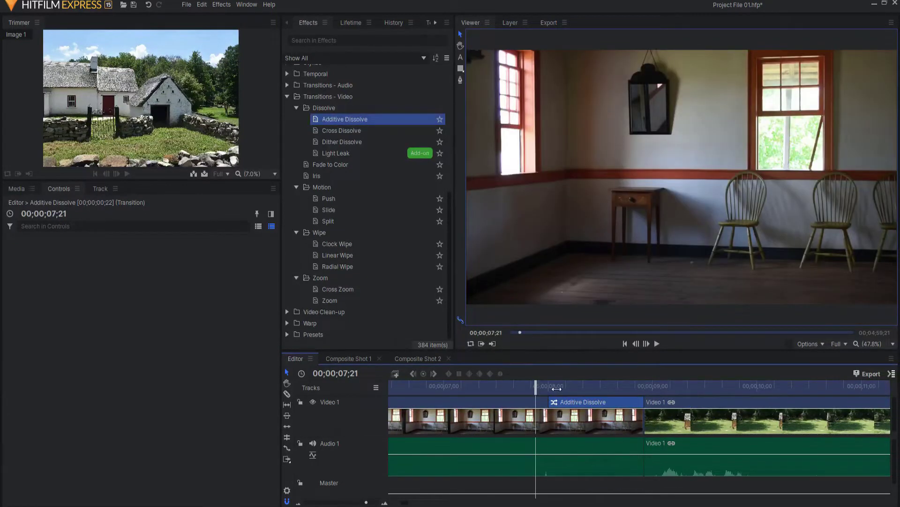
drag(538, 386, 653, 384)
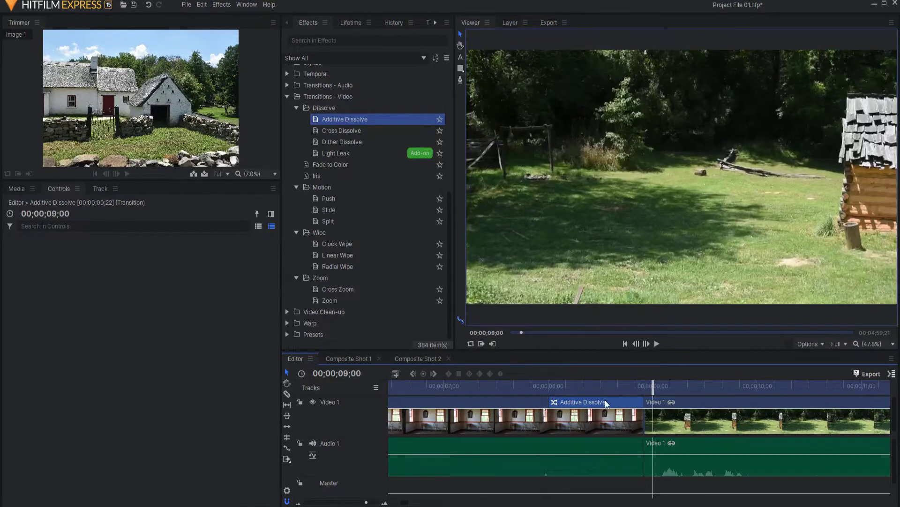
Step: Centre the Additive Dissolve on the cut and lengthen it on both sides
drag(605, 400, 667, 404)
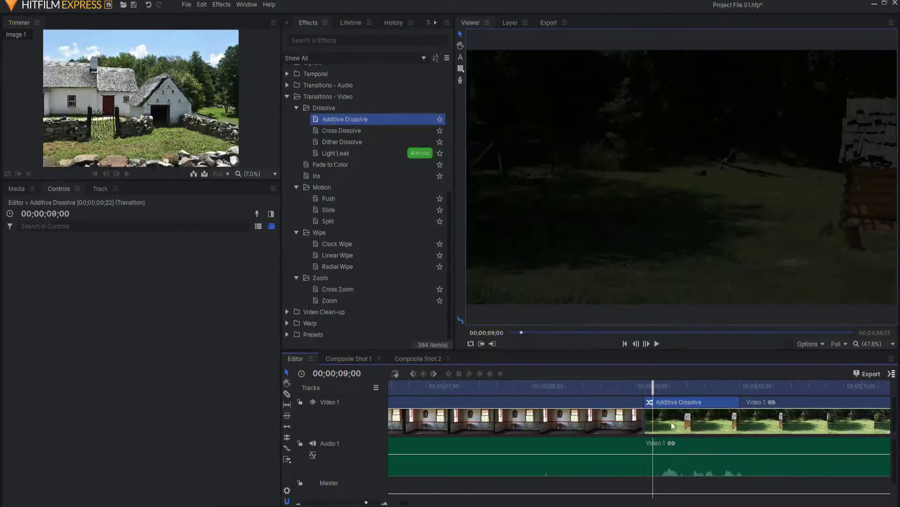
drag(670, 400, 649, 404)
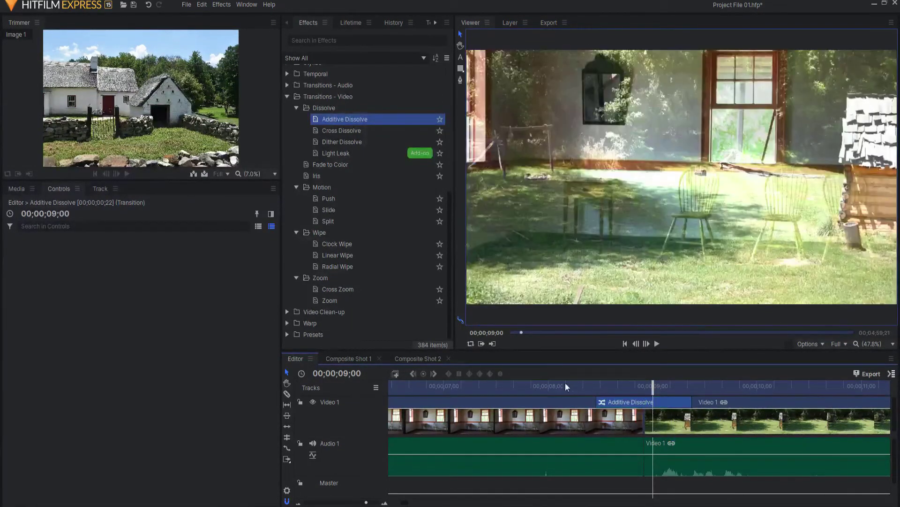
drag(566, 385, 724, 390)
key(Page_Up)
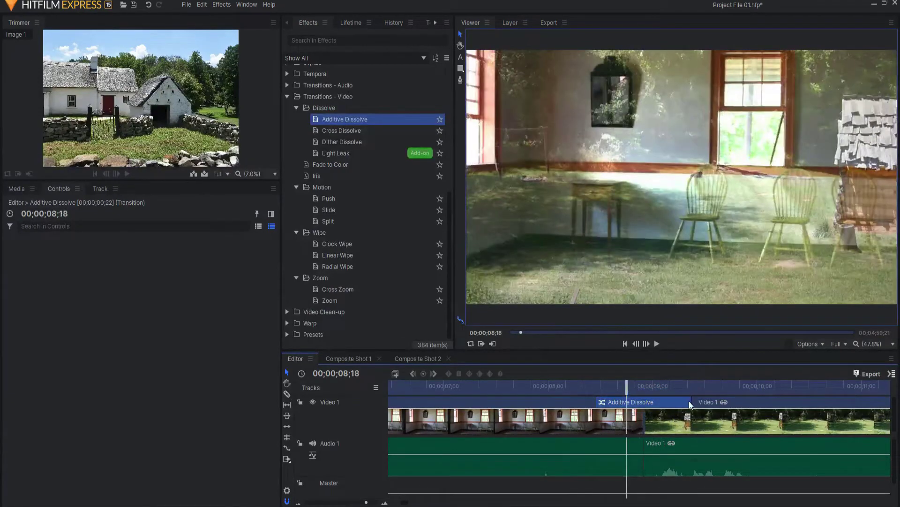
drag(690, 402, 605, 407)
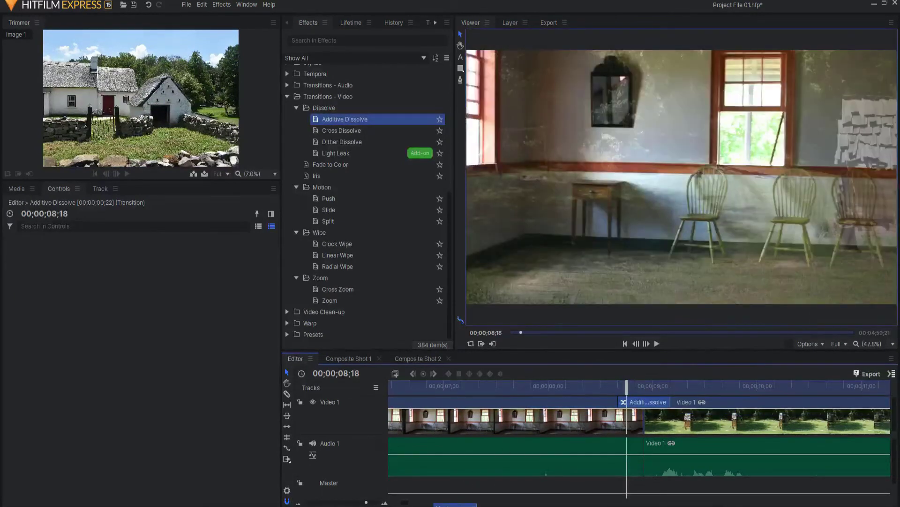
drag(366, 502, 345, 503)
Step: Add Push between Image 1 and Image 2, Slide near Image 1, and Linear Wipe between the composite shots
drag(329, 199, 636, 387)
drag(336, 209, 791, 388)
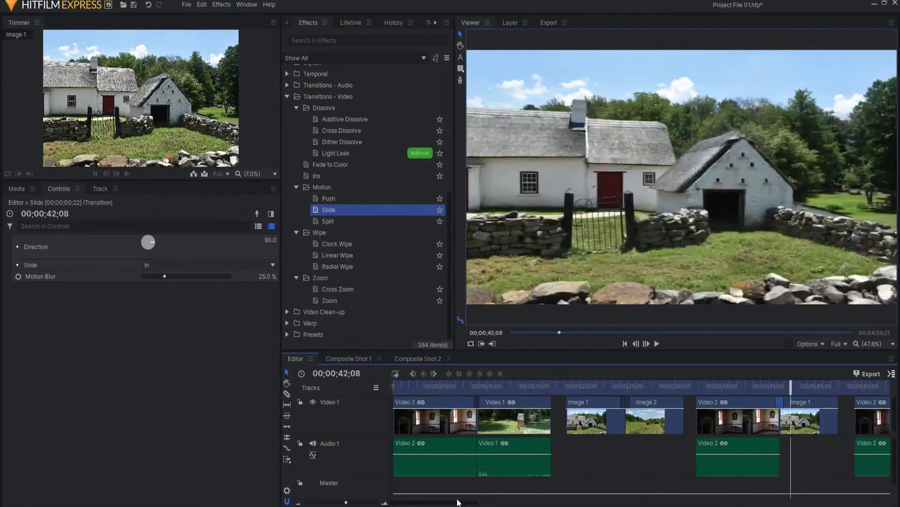
drag(450, 504, 525, 504)
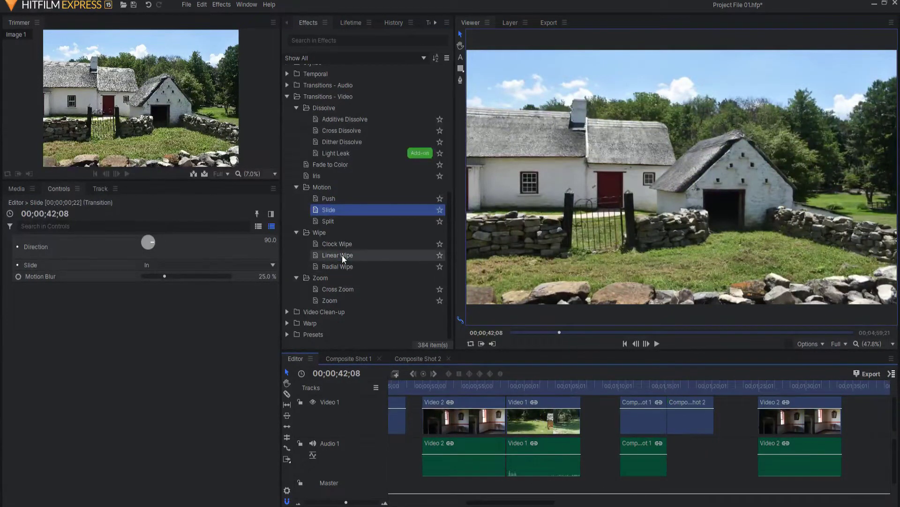
drag(342, 255, 669, 406)
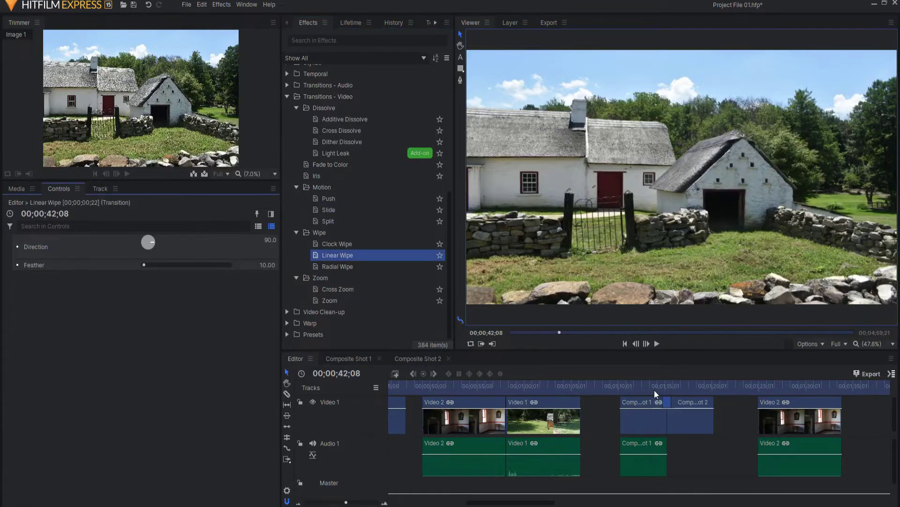
click(668, 390)
Step: Place Cross Zoom on Video 2 and a Radial Wipe at the end of the last Video 2 clip
click(656, 387)
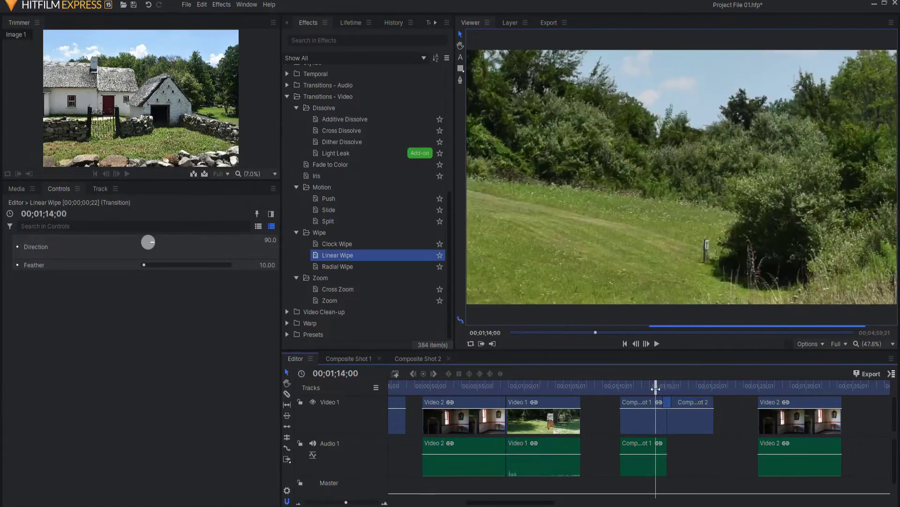
drag(349, 289, 768, 386)
drag(334, 267, 793, 385)
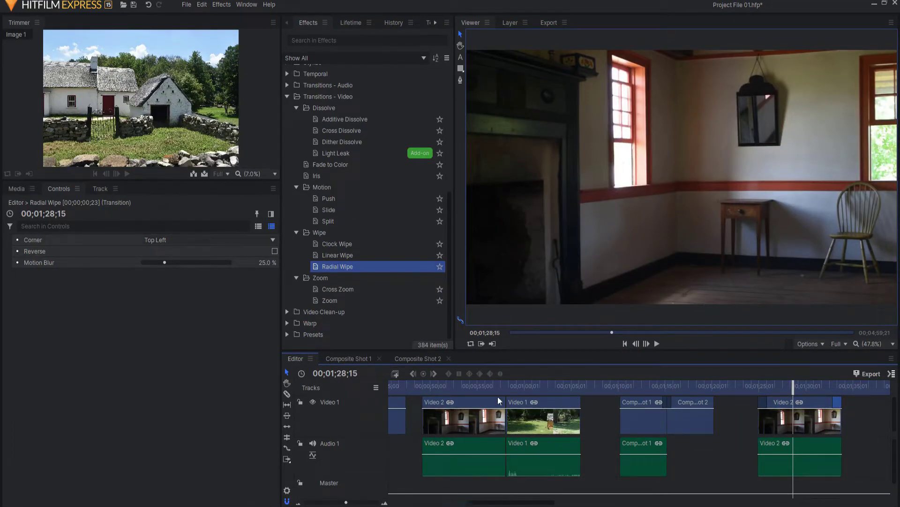
mouse_move(336, 221)
mouse_down()
mouse_move(476, 363)
mouse_move(503, 408)
mouse_move(511, 401)
mouse_move(503, 419)
mouse_move(510, 416)
mouse_up()
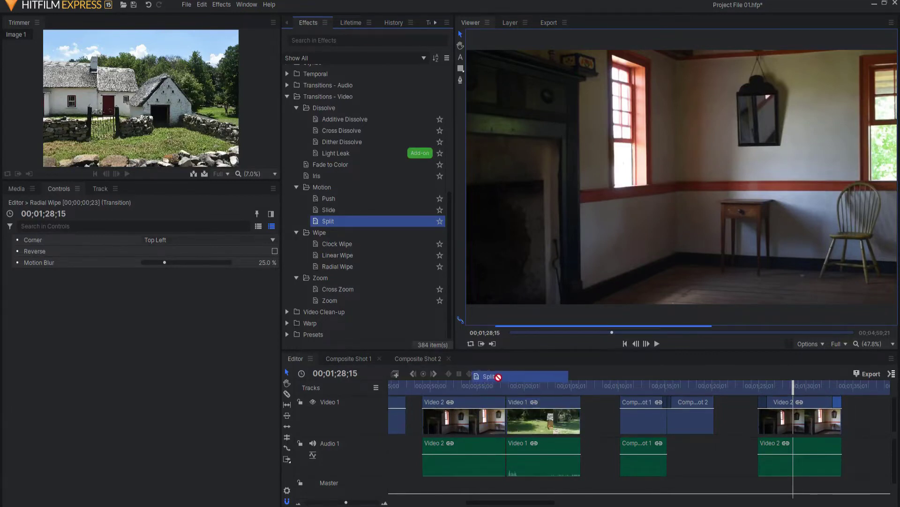
Step: Bring a Clock Wipe toward the cut near 00;00;57;10
click(500, 385)
scroll(500, 385, up, 3)
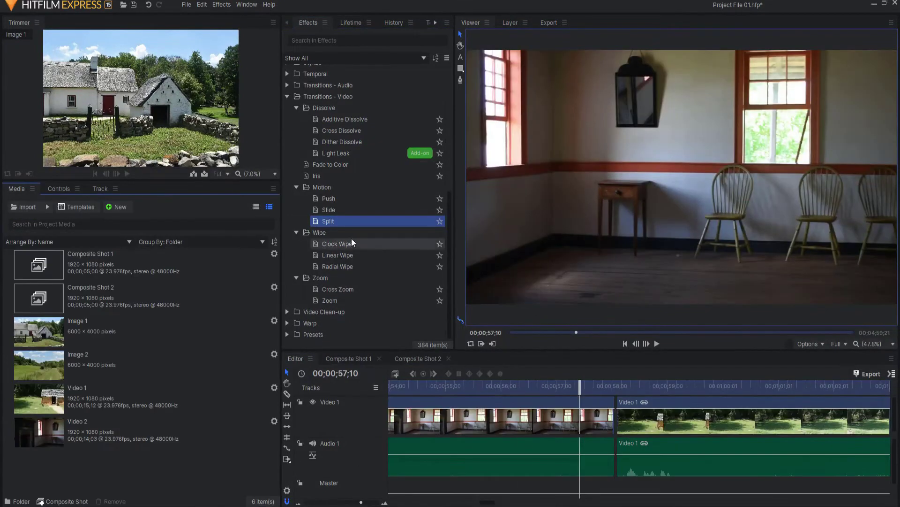
drag(350, 248, 607, 373)
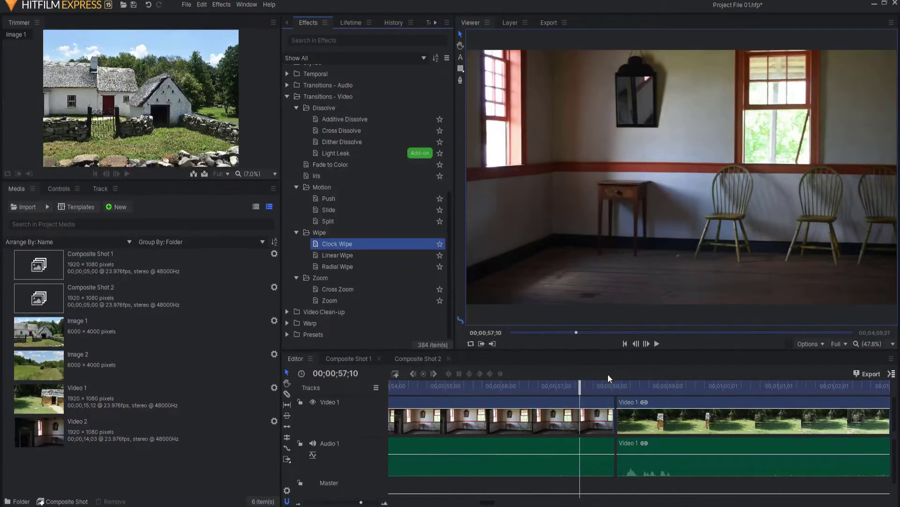
Step: Snap the second Video 1 clip against the interior clip and put a Linear Wipe on that cut
click(632, 403)
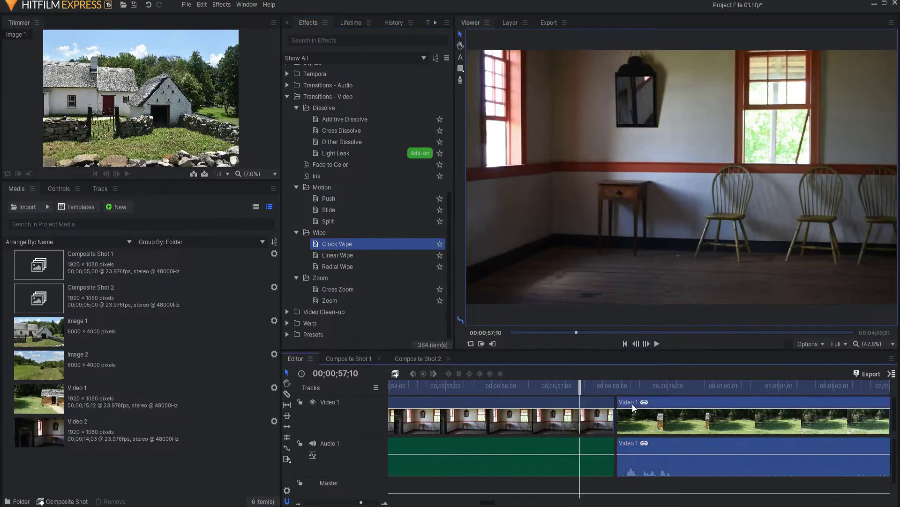
drag(632, 403, 629, 403)
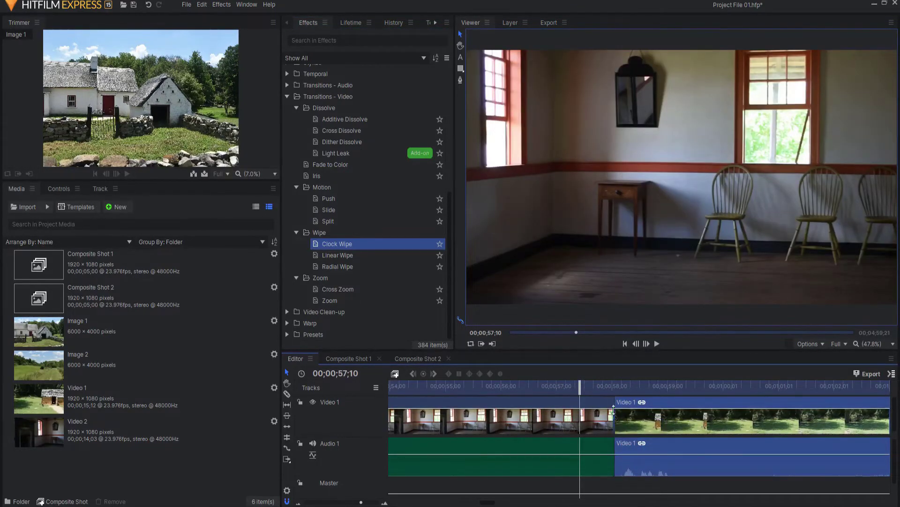
click(339, 255)
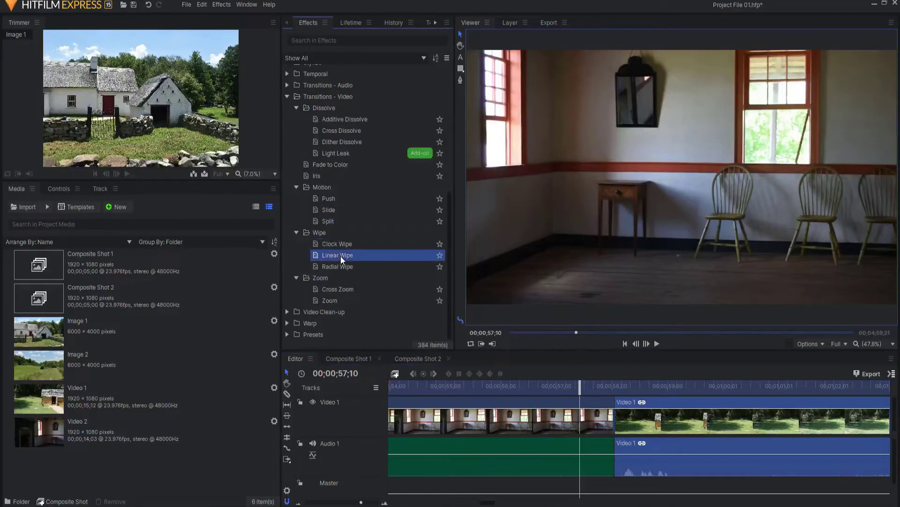
drag(340, 255, 610, 387)
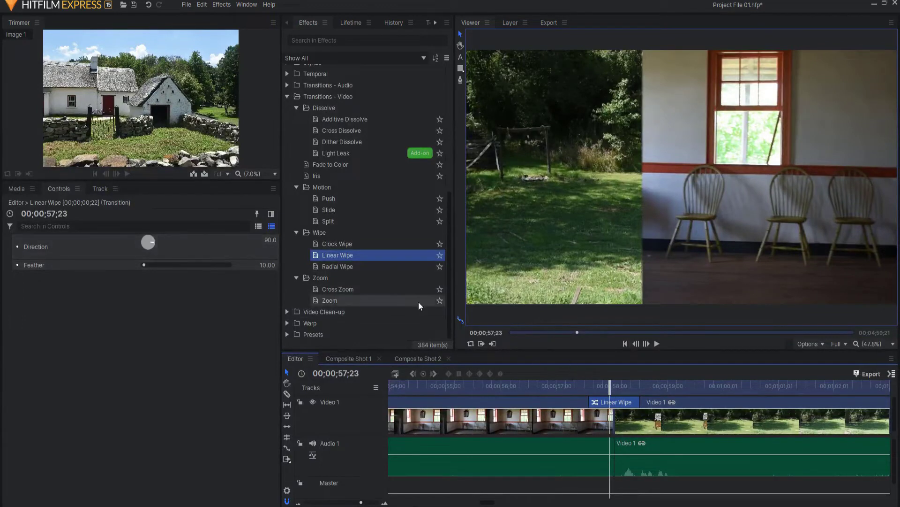
Step: Set the Linear Wipe direction to 214 and feather to 132, then drop Zoom on the cut
mouse_move(154, 241)
mouse_down()
mouse_move(154, 251)
mouse_move(144, 252)
mouse_up()
drag(262, 267, 277, 298)
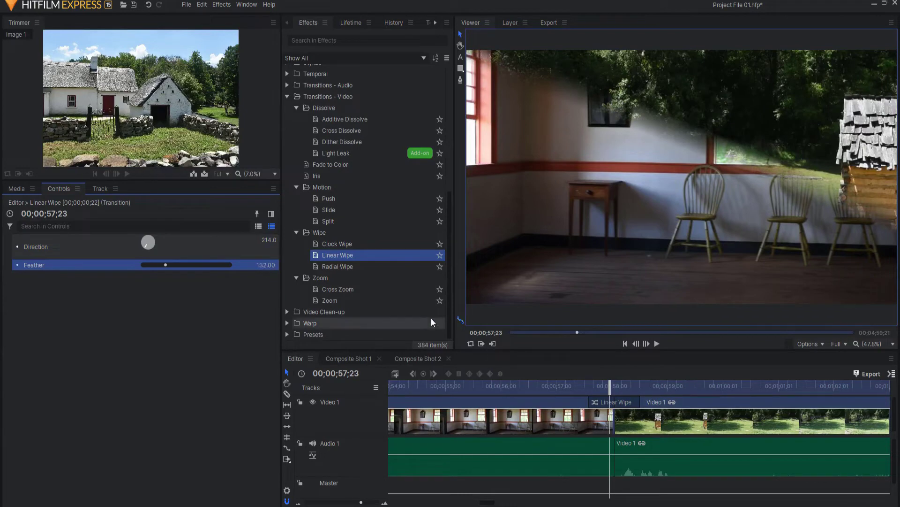
drag(341, 300, 615, 402)
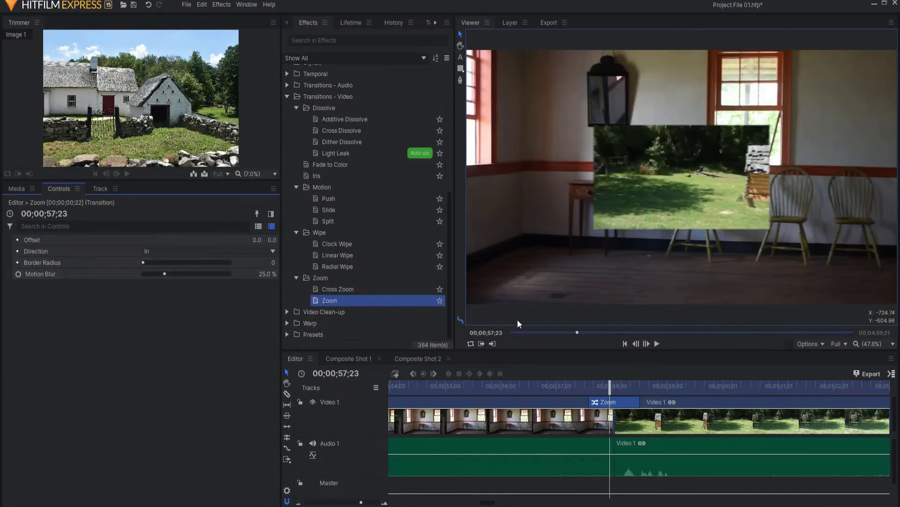
Step: Give the Zoom transition border radius 25 and a pure red border colour
click(150, 263)
drag(150, 263, 212, 268)
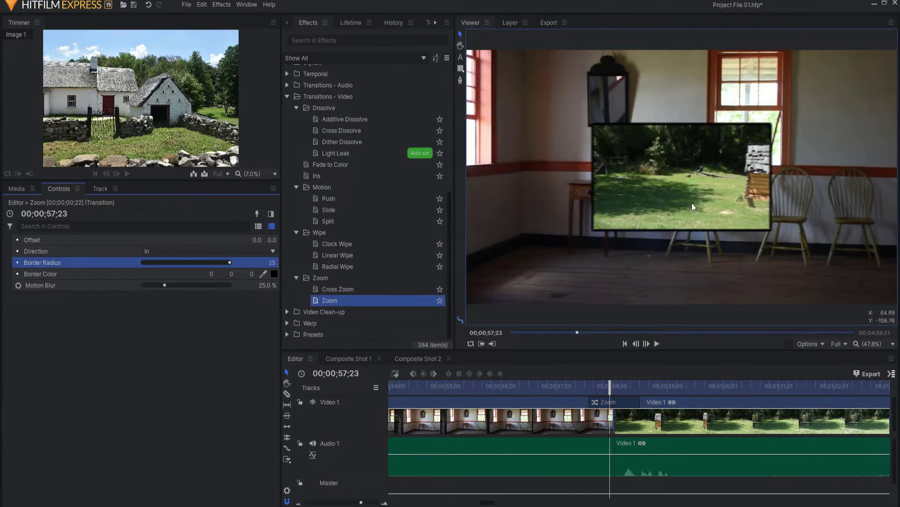
drag(610, 386, 627, 384)
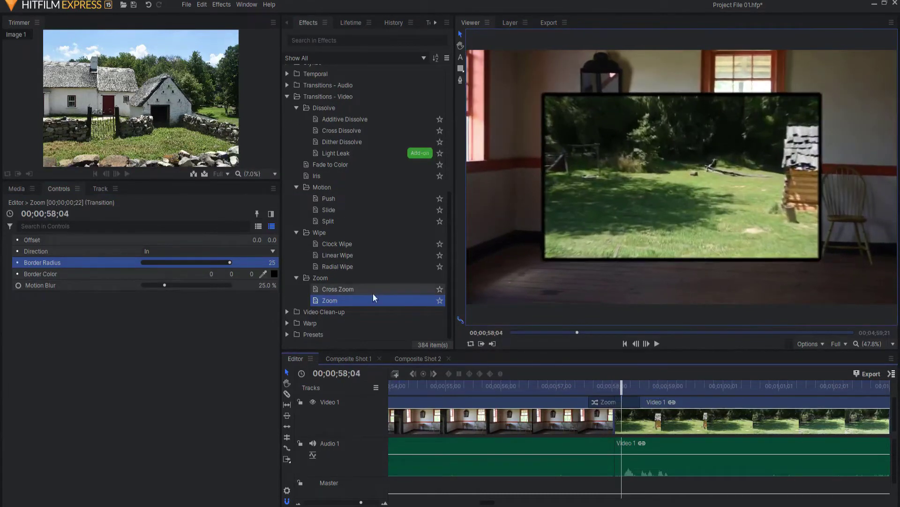
click(274, 273)
click(341, 219)
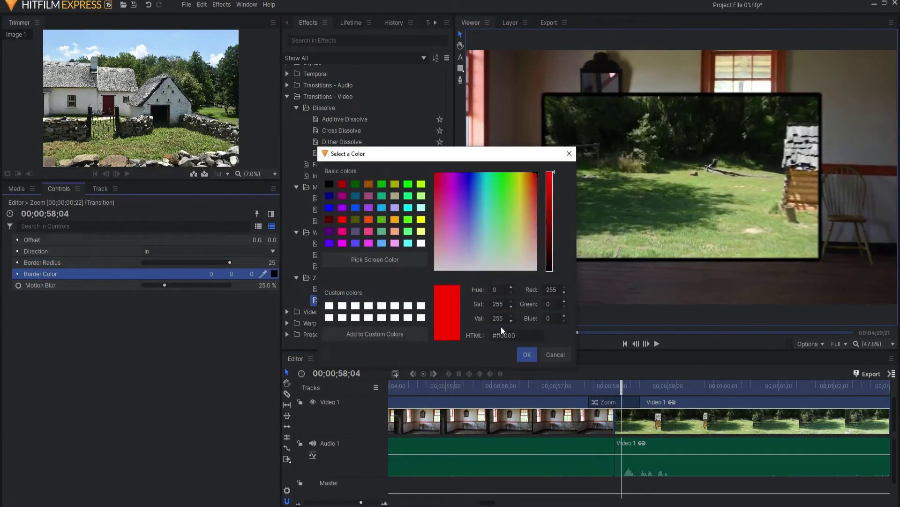
click(527, 354)
Step: Raise the Zoom's motion blur to 100%, then replace it with an Iris transition
drag(166, 285, 252, 294)
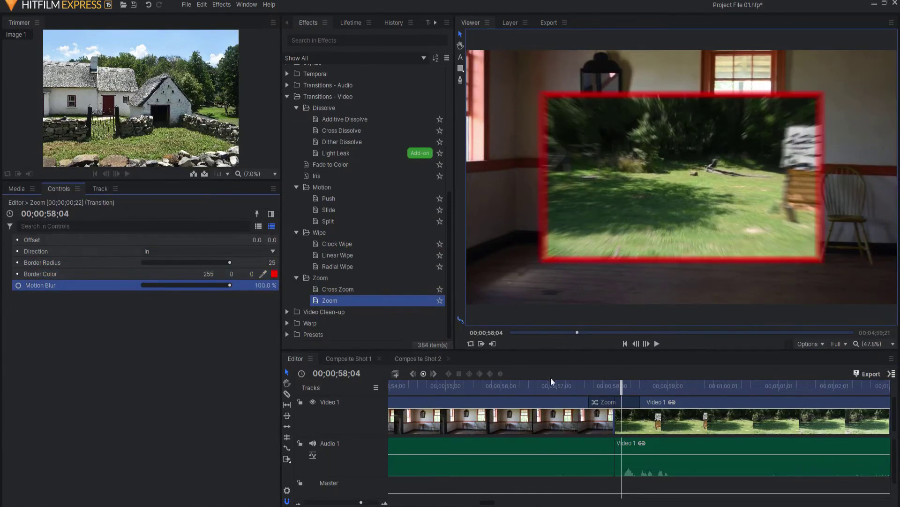
mouse_move(622, 386)
mouse_down()
mouse_move(651, 386)
mouse_move(597, 387)
mouse_move(611, 386)
mouse_up()
drag(317, 176, 605, 402)
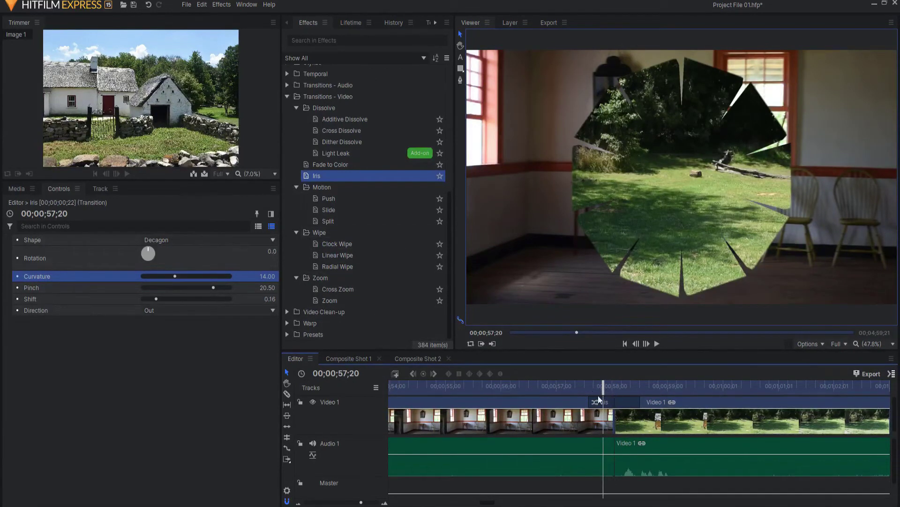
Step: View the Composite Shot 1 timeline, drag in Slide, and return to the Editor timeline
click(345, 358)
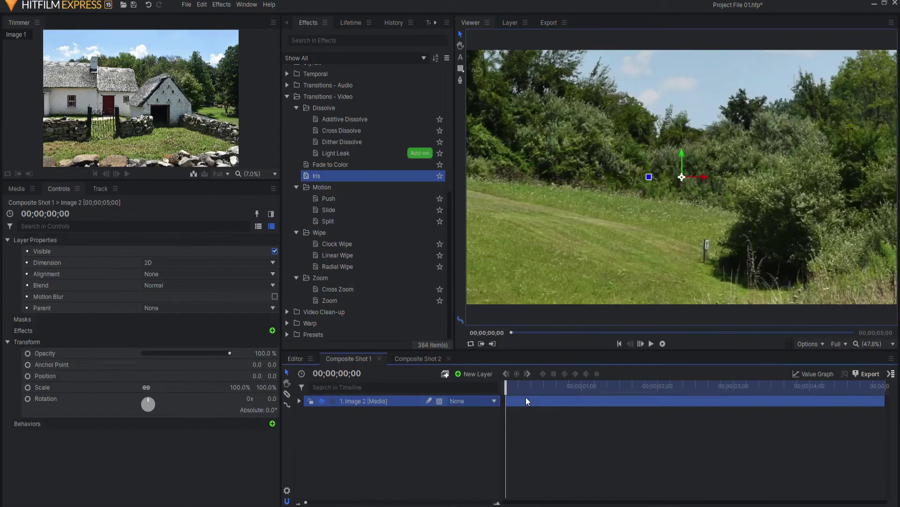
drag(336, 206, 575, 406)
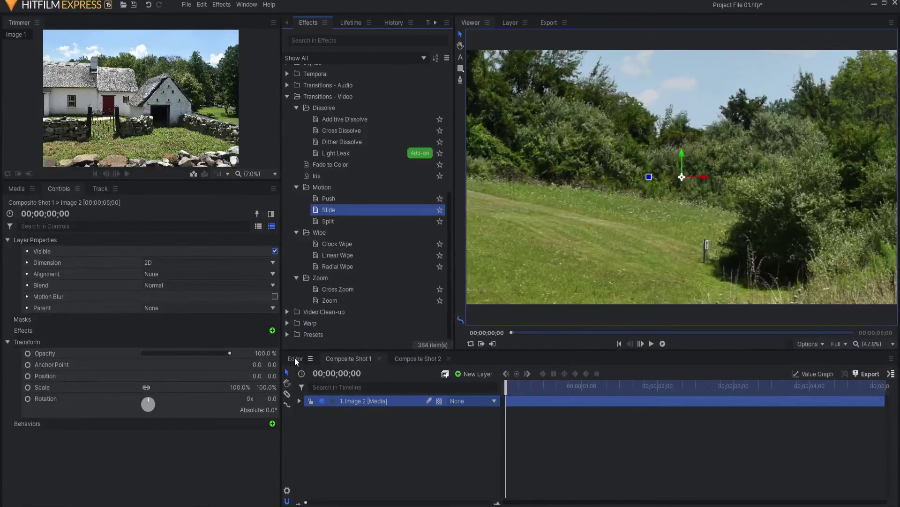
click(295, 358)
Step: Zoom the Editor timeline out to show every clip and transition
drag(361, 502, 332, 503)
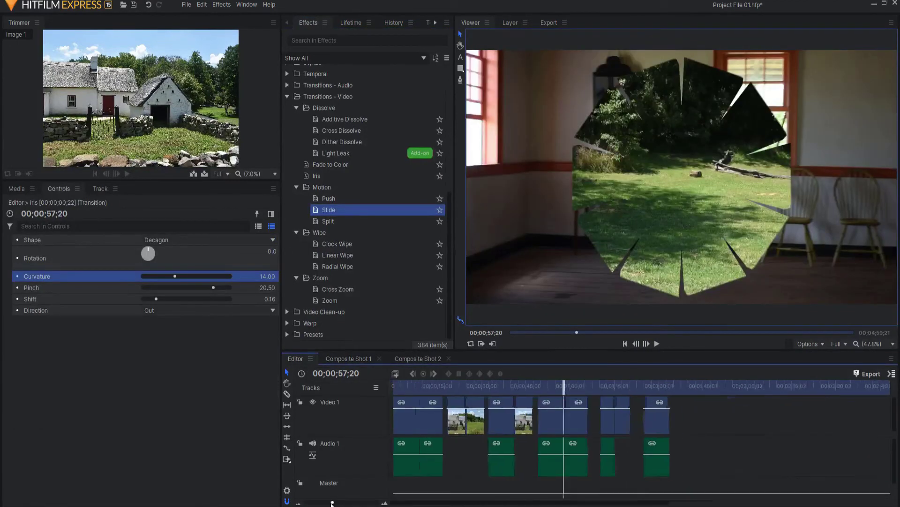